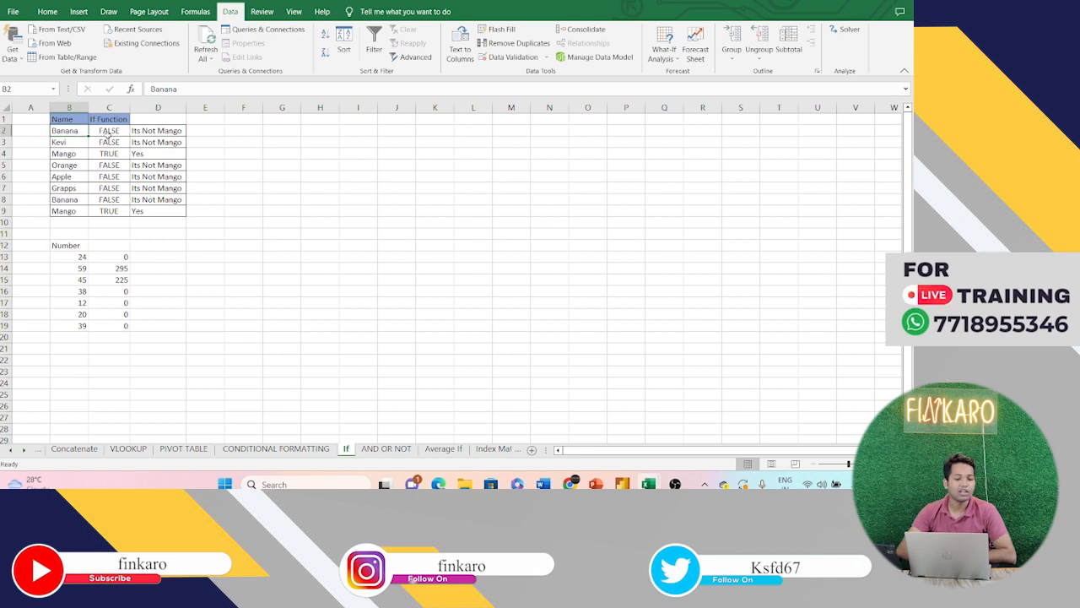
Step: Start an IF formula in E2 that tests whether B2 equals "Mango"
{"action": "left_click", "coordinate": [111, 131]}
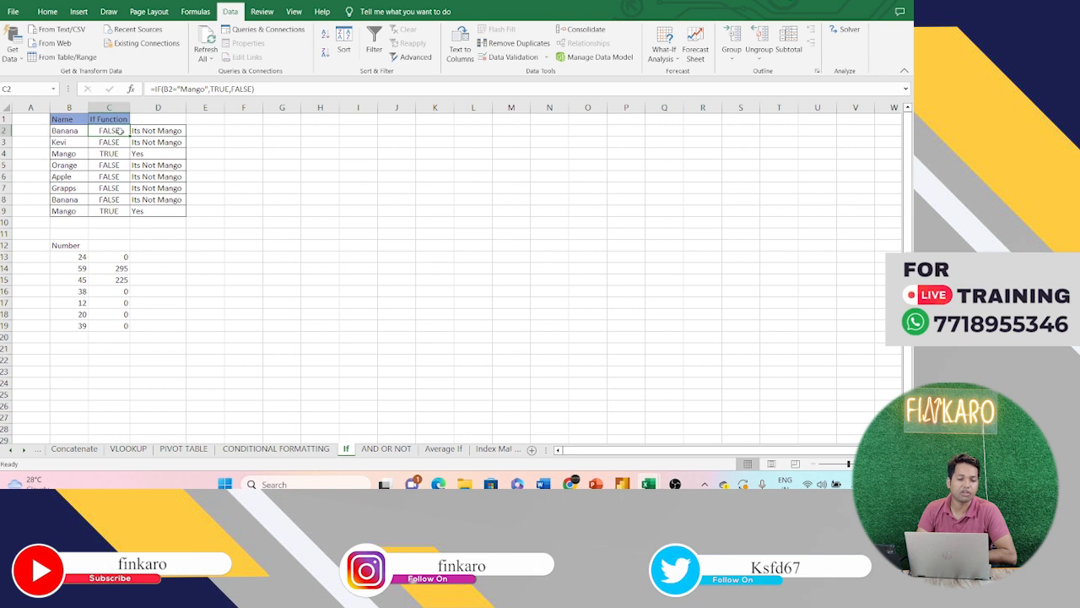
{"action": "left_click", "coordinate": [205, 131]}
{"action": "type", "text": "=if"}
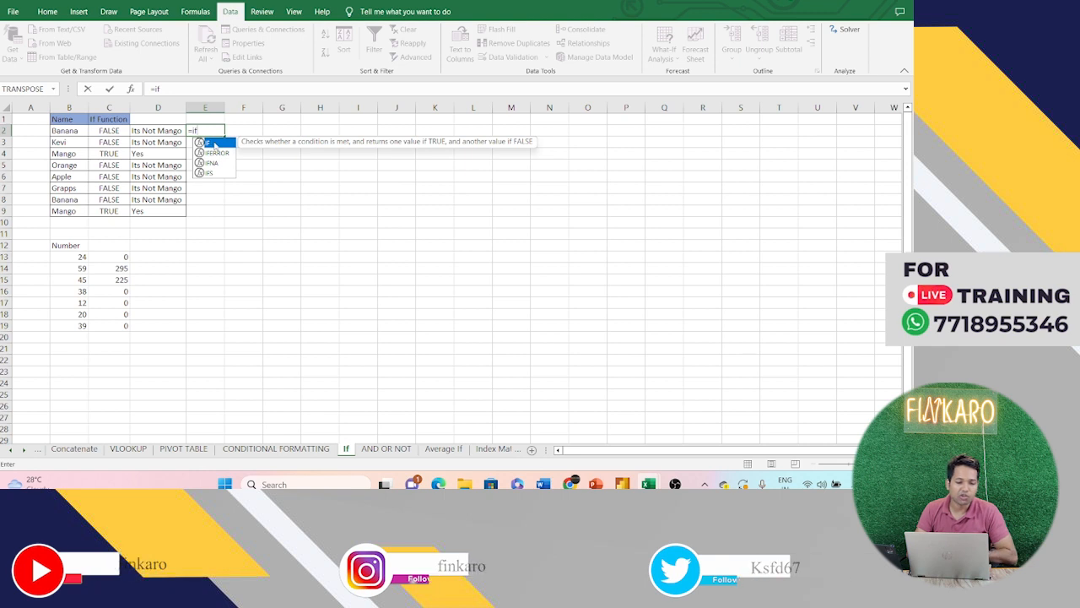
{"action": "double_click", "coordinate": [214, 144]}
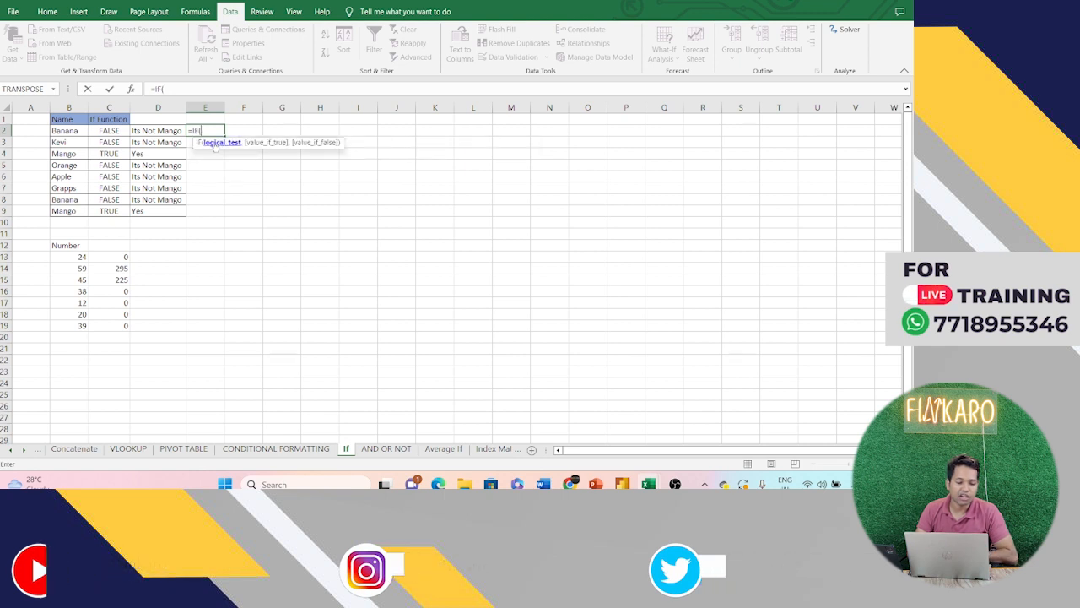
{"action": "left_click", "coordinate": [75, 130]}
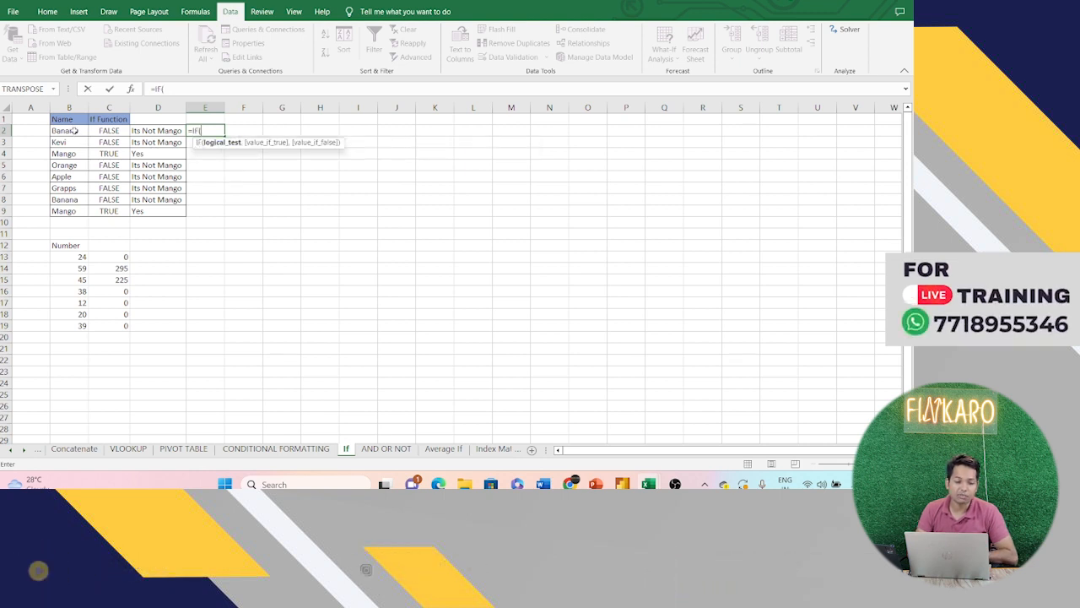
{"action": "type", "text": ">"}
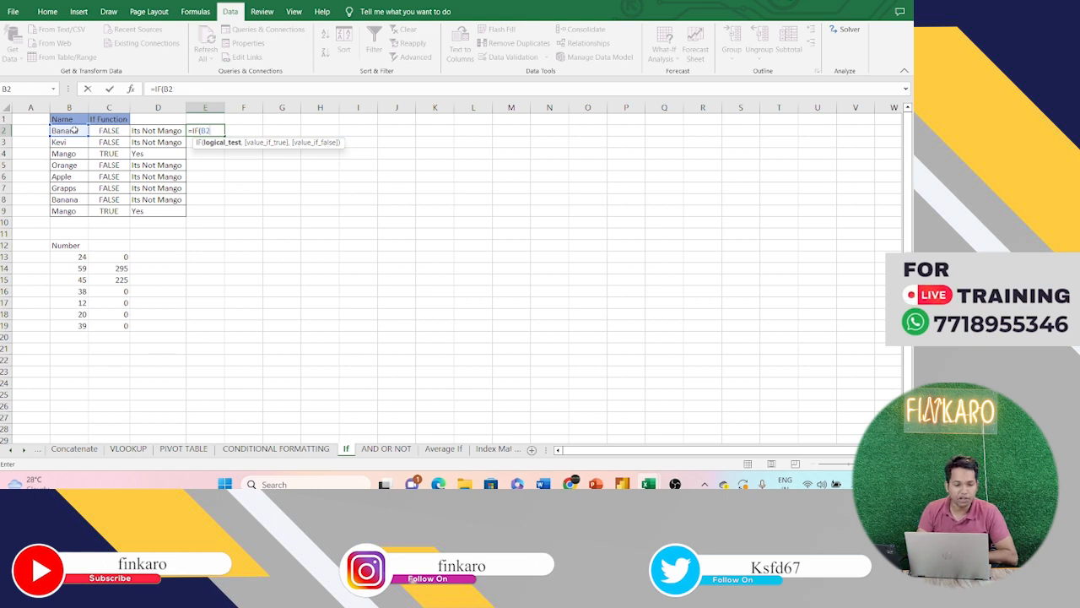
{"action": "type", "text": "\""}
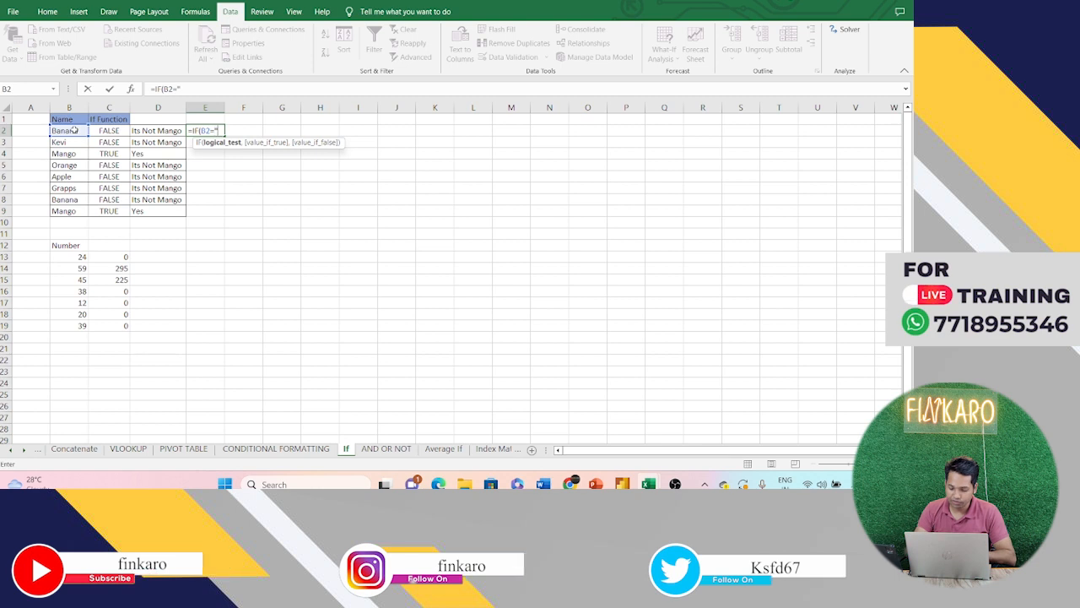
{"action": "type", "text": "Mango"}
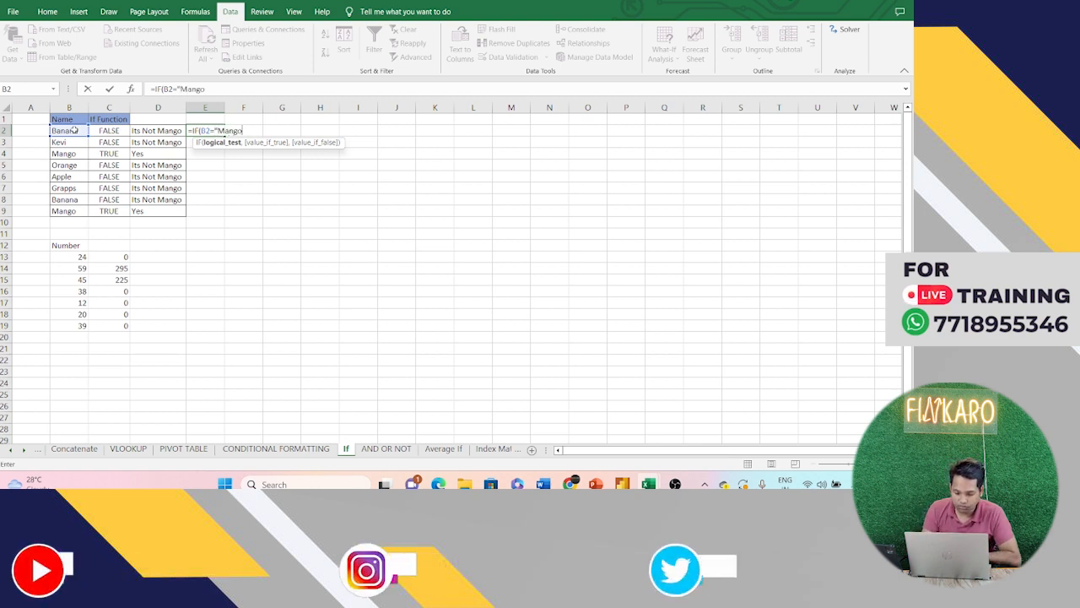
{"action": "type", "text": "\""}
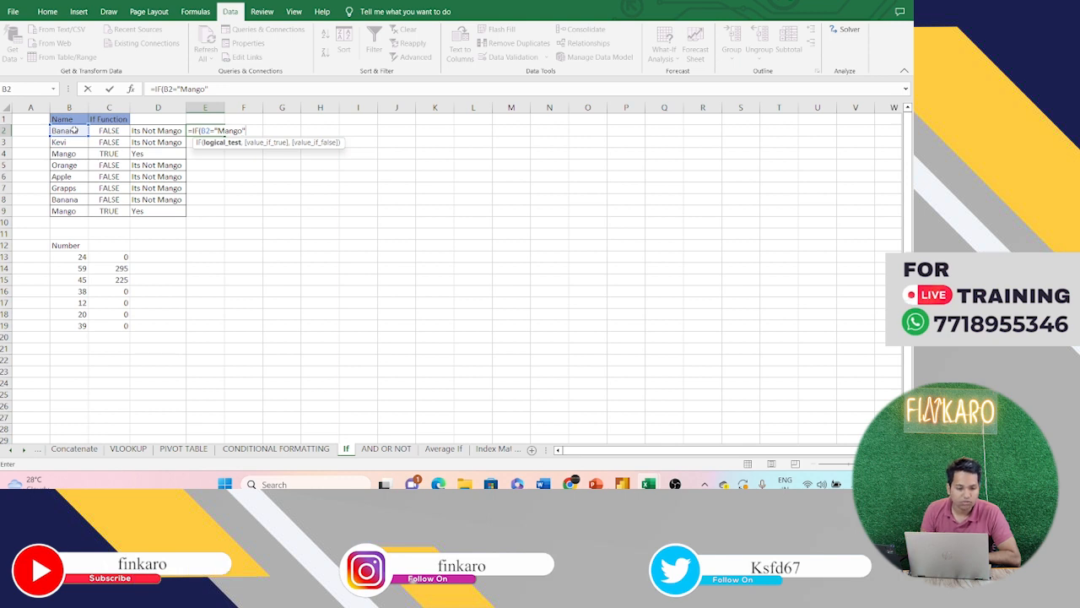
Step: Complete the E2 formula with True as the value if true and Flse as the value if false
{"action": "type", "text": ",Tru"}
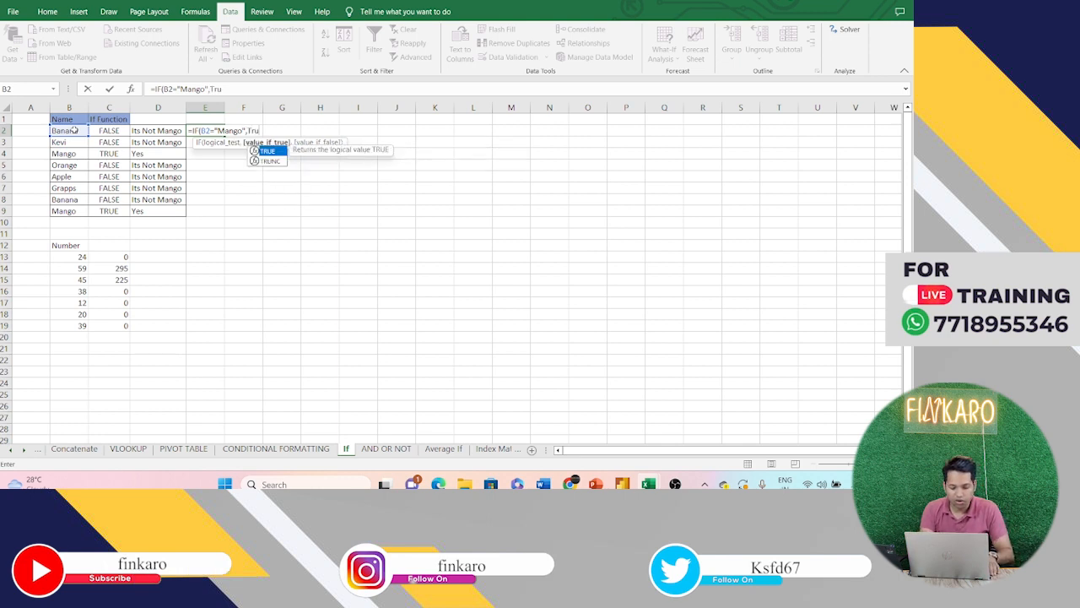
{"action": "type", "text": "e,Flae"}
{"action": "key", "text": "BackSpace"}
{"action": "key", "text": "BackSpace"}
{"action": "type", "text": "se"}
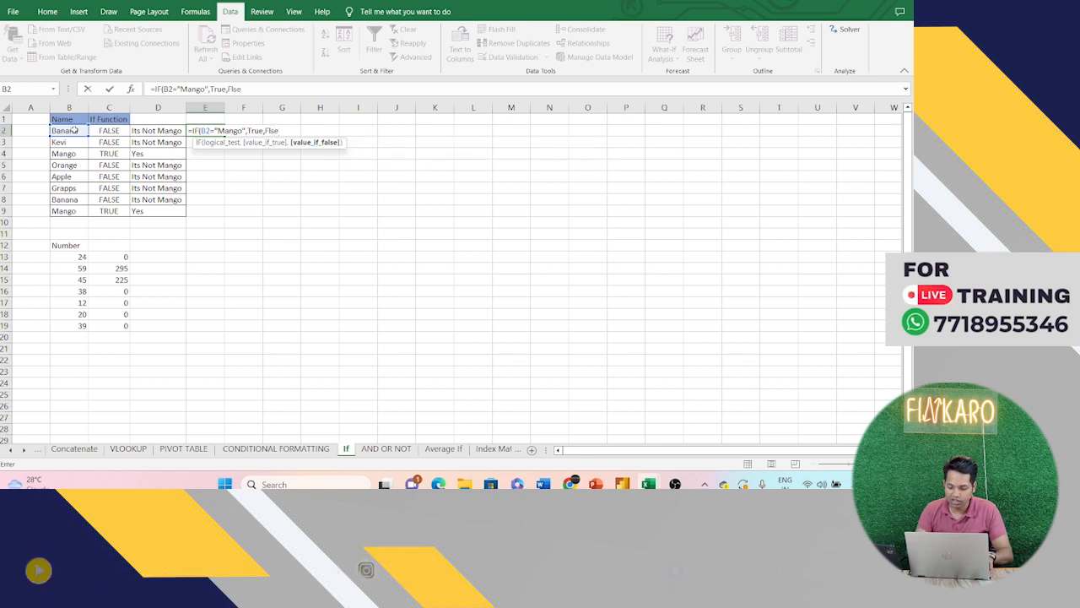
{"action": "type", "text": ")"}
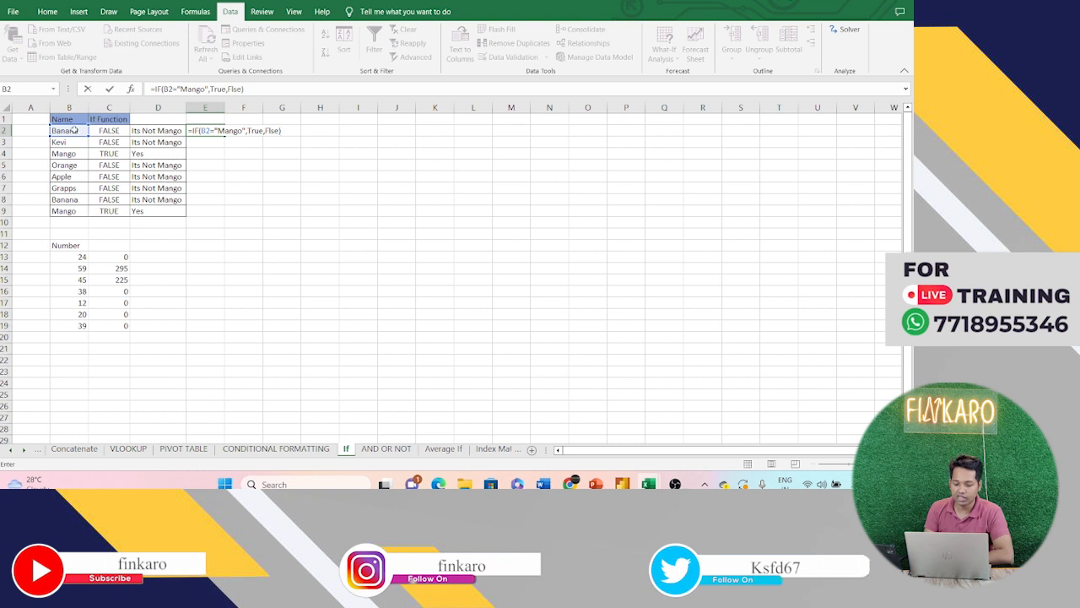
{"action": "key", "text": "Return"}
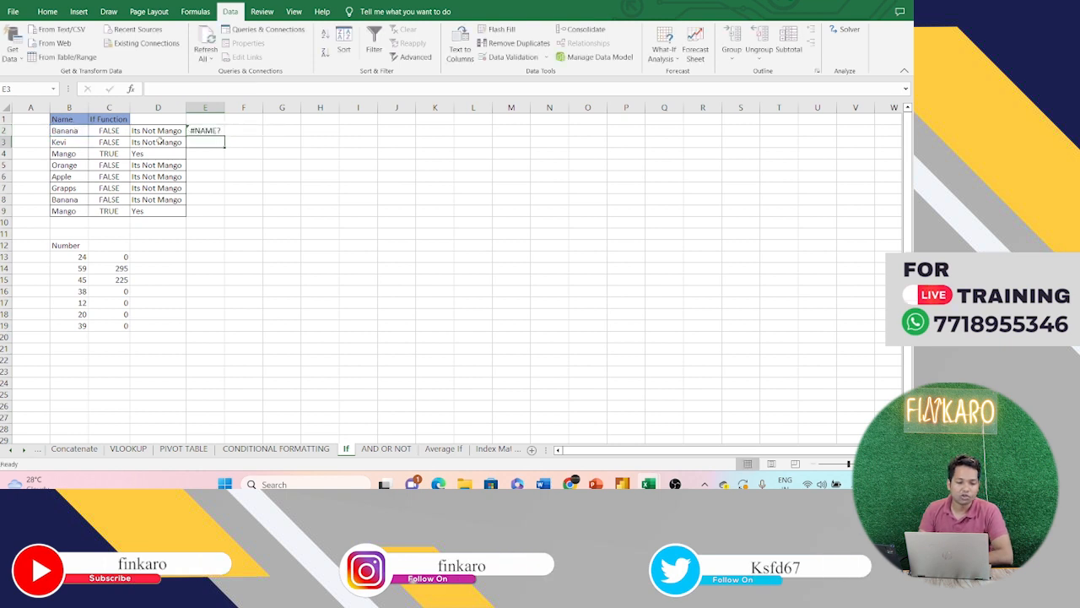
Step: Correct the value if false in E2 to False and fill the formula down to E9
{"action": "left_click", "coordinate": [119, 130]}
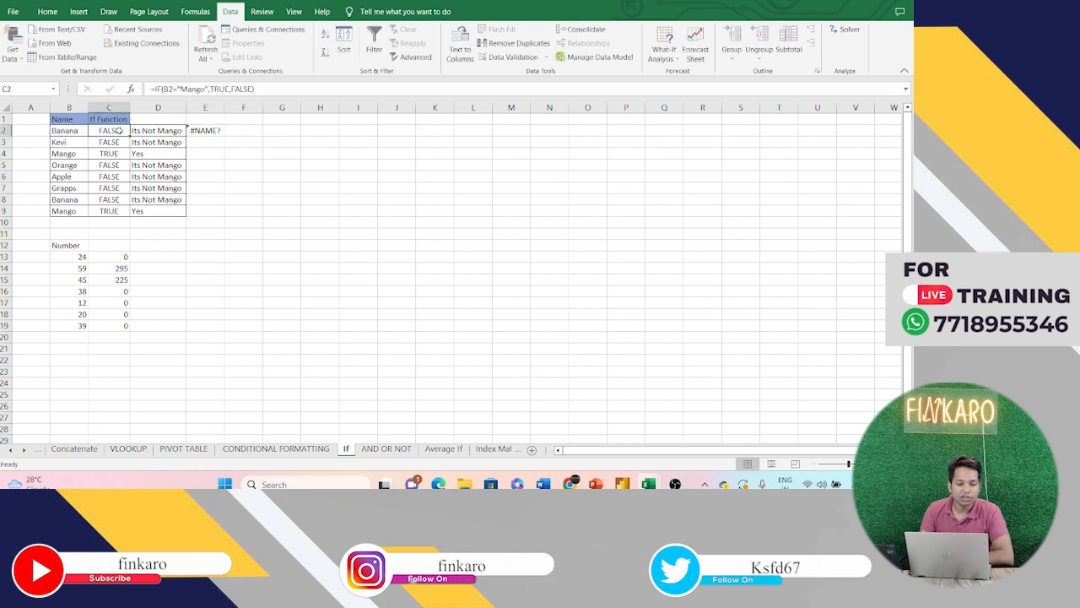
{"action": "double_click", "coordinate": [211, 130]}
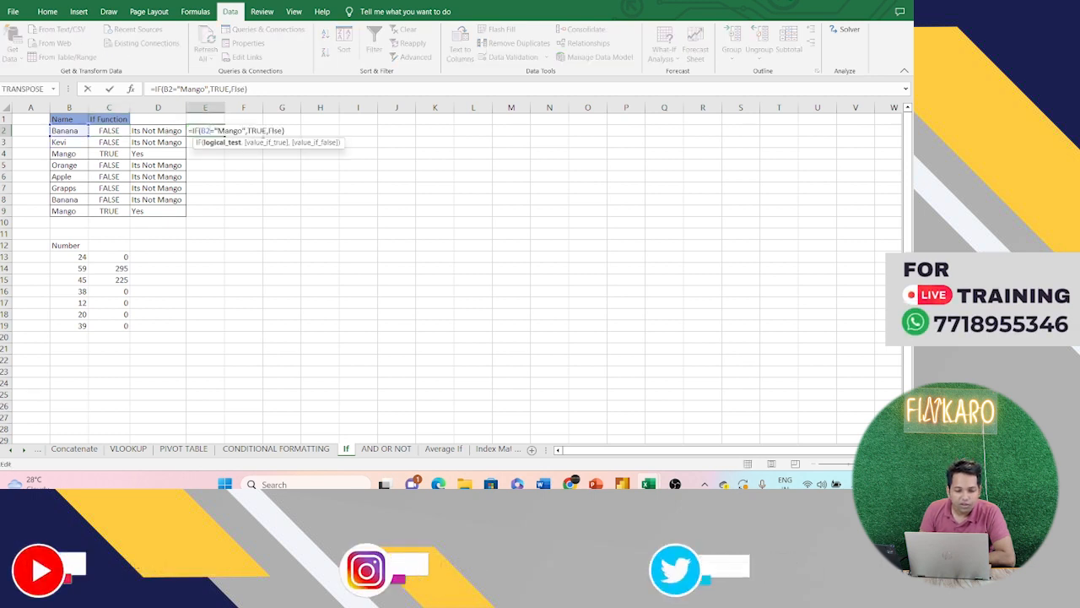
{"action": "left_click", "coordinate": [281, 131]}
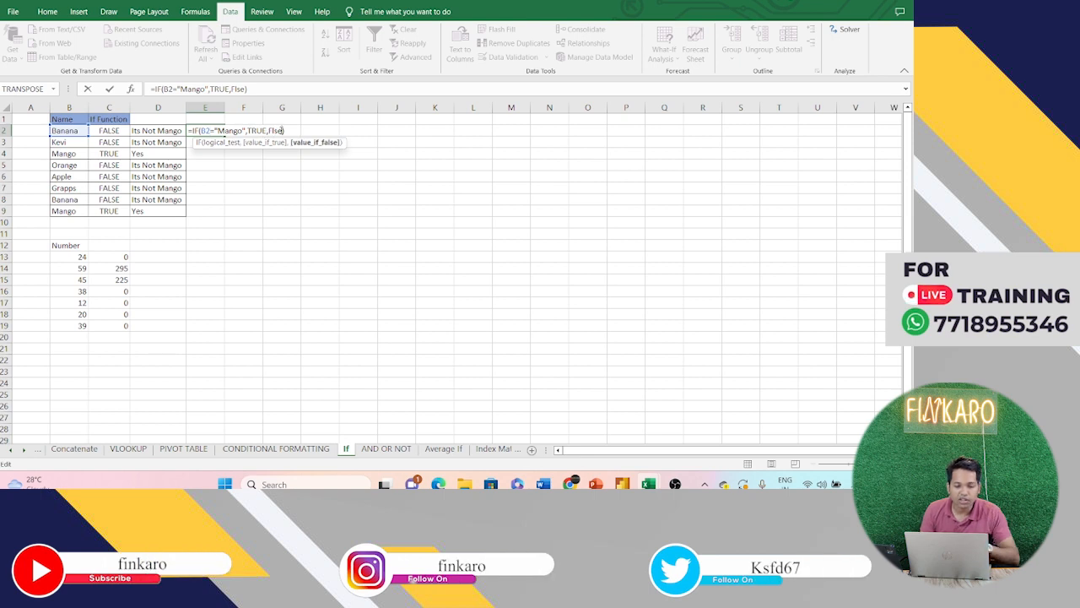
{"action": "key", "text": "BackSpace"}
{"action": "key", "text": "BackSpace"}
{"action": "key", "text": "BackSpace"}
{"action": "type", "text": "a"}
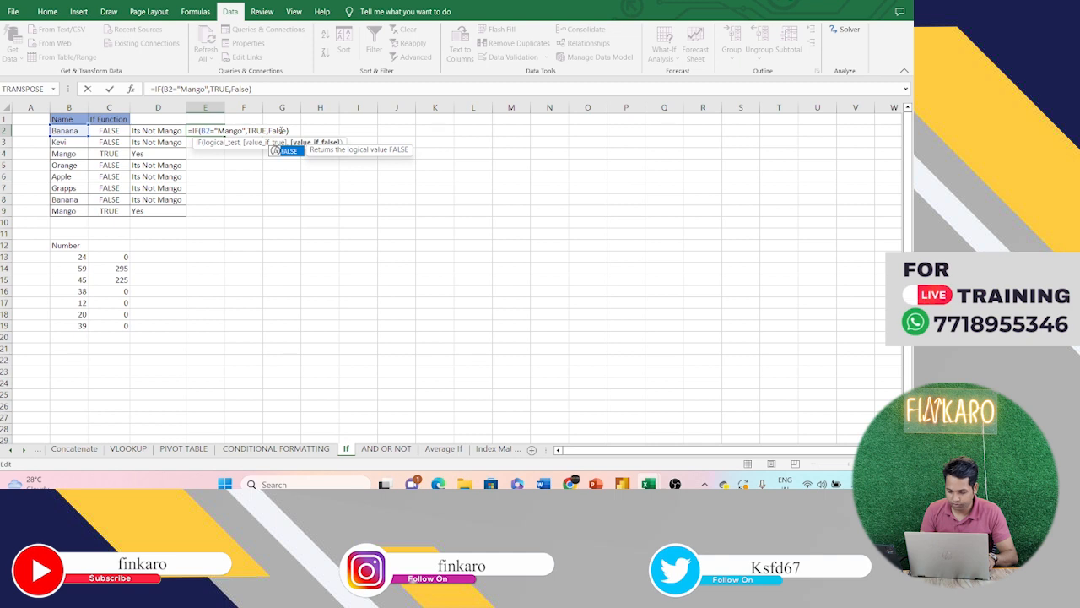
{"action": "key", "text": "Return"}
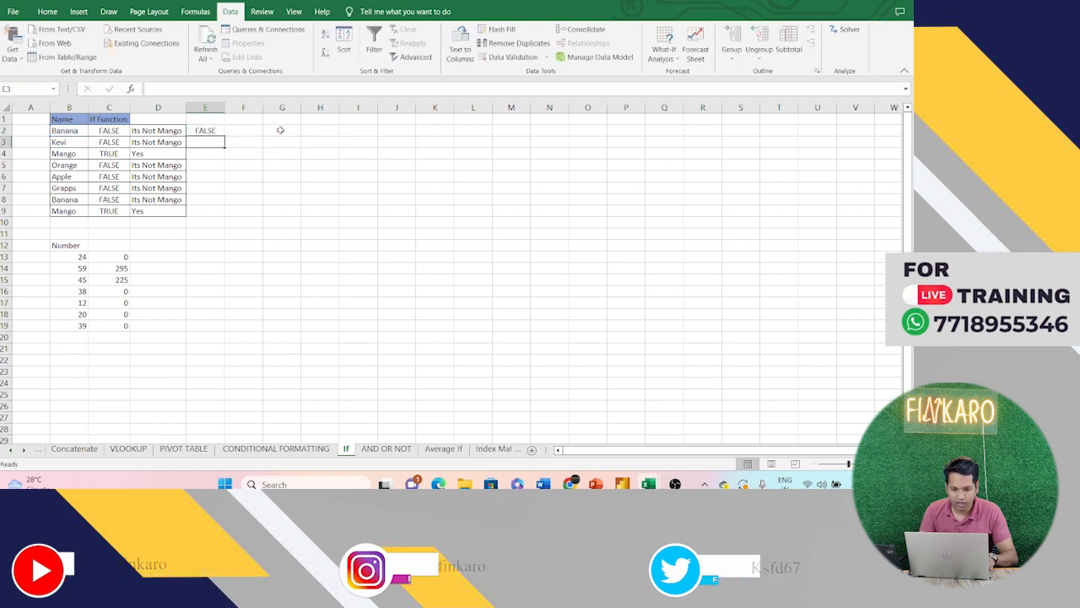
{"action": "left_click", "coordinate": [218, 130]}
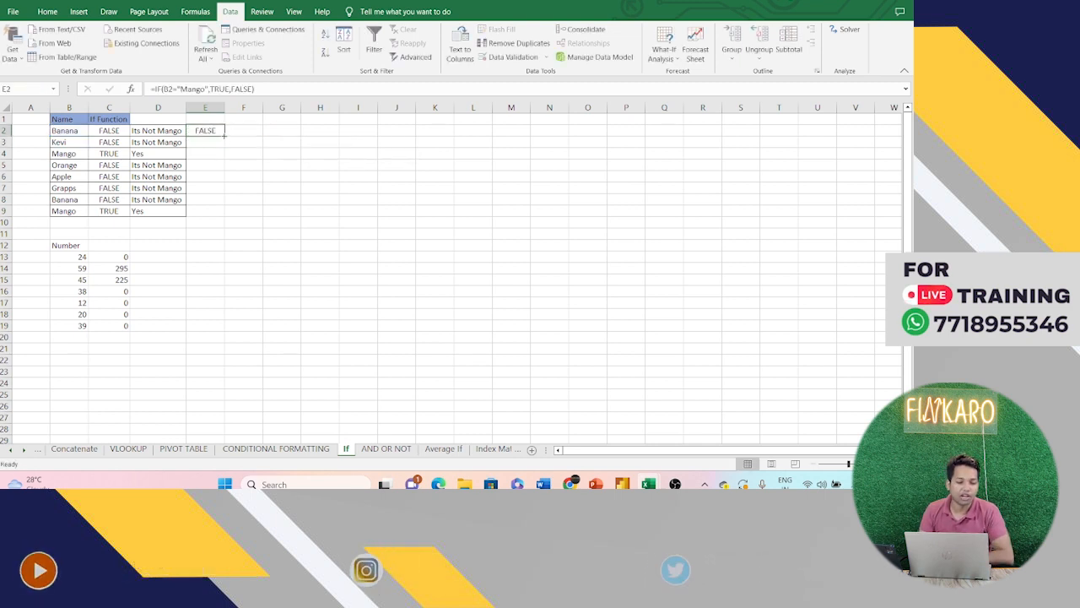
{"action": "double_click", "coordinate": [223, 134]}
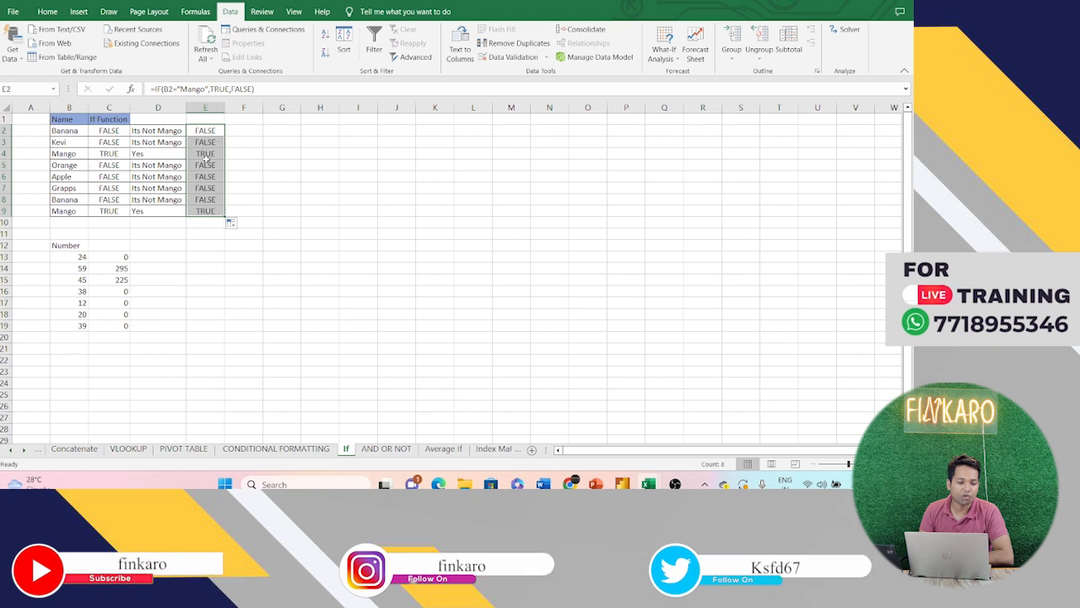
Step: Replace the value if true in the E2 formula with the unquoted text Ye Mango
{"action": "left_click", "coordinate": [147, 131]}
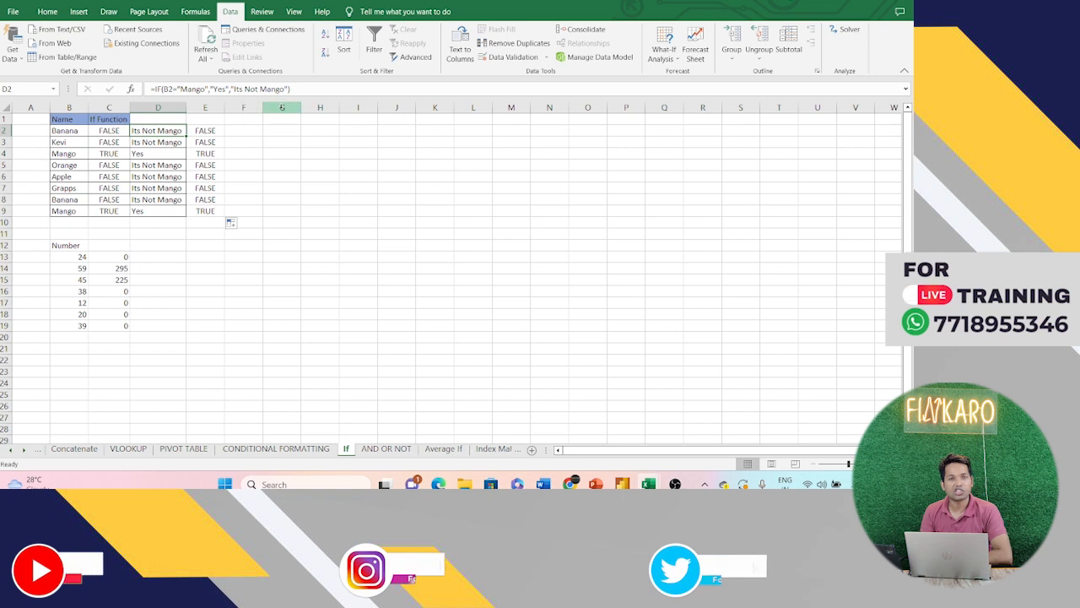
{"action": "double_click", "coordinate": [204, 131]}
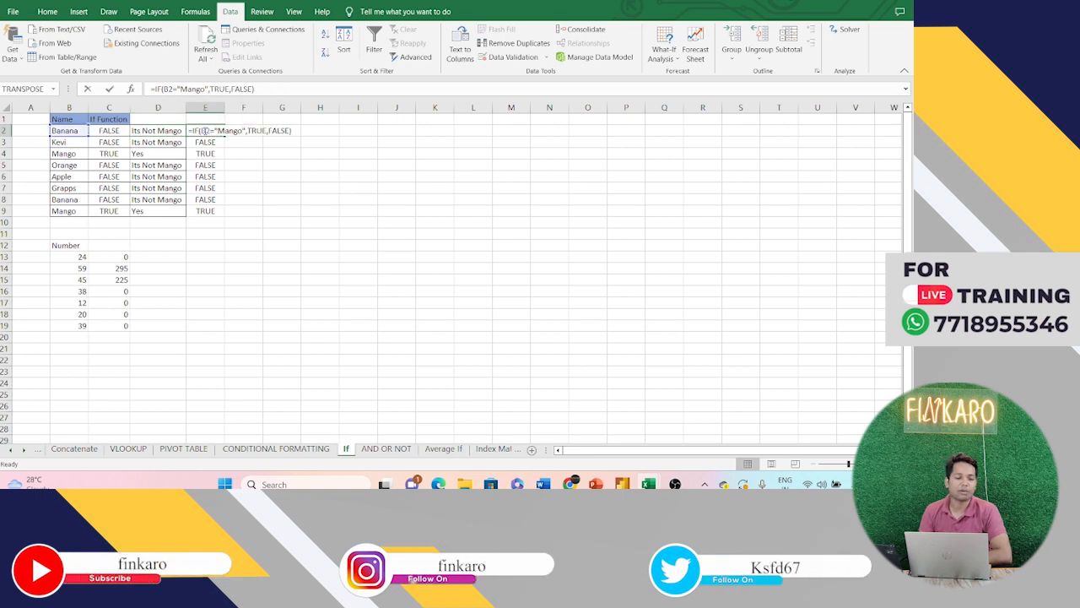
{"action": "double_click", "coordinate": [230, 90]}
{"action": "type", "text": "T"}
{"action": "key", "text": "BackSpace"}
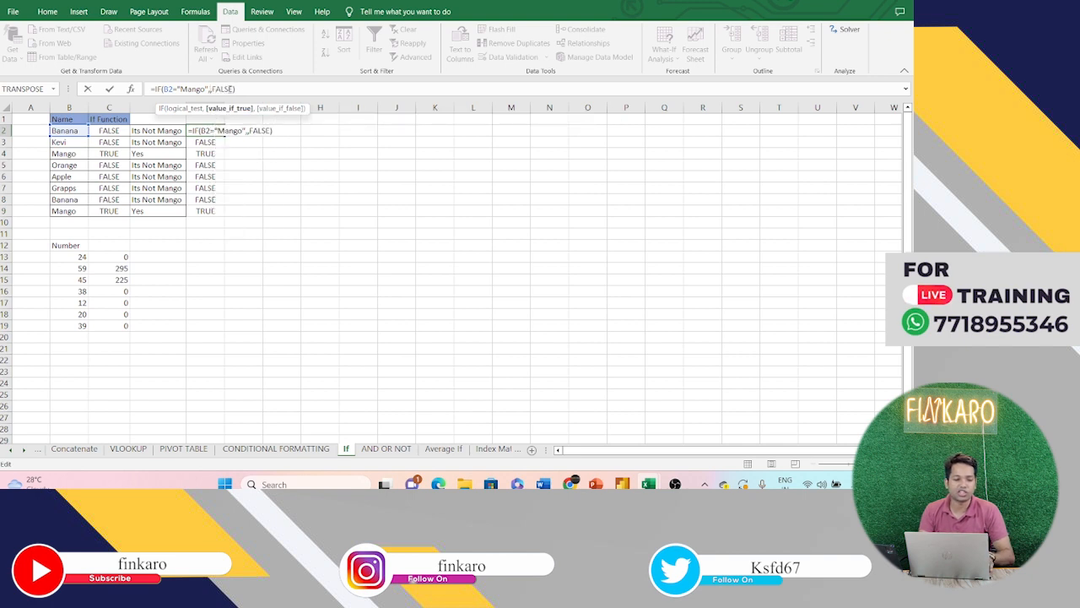
{"action": "type", "text": "Yes"}
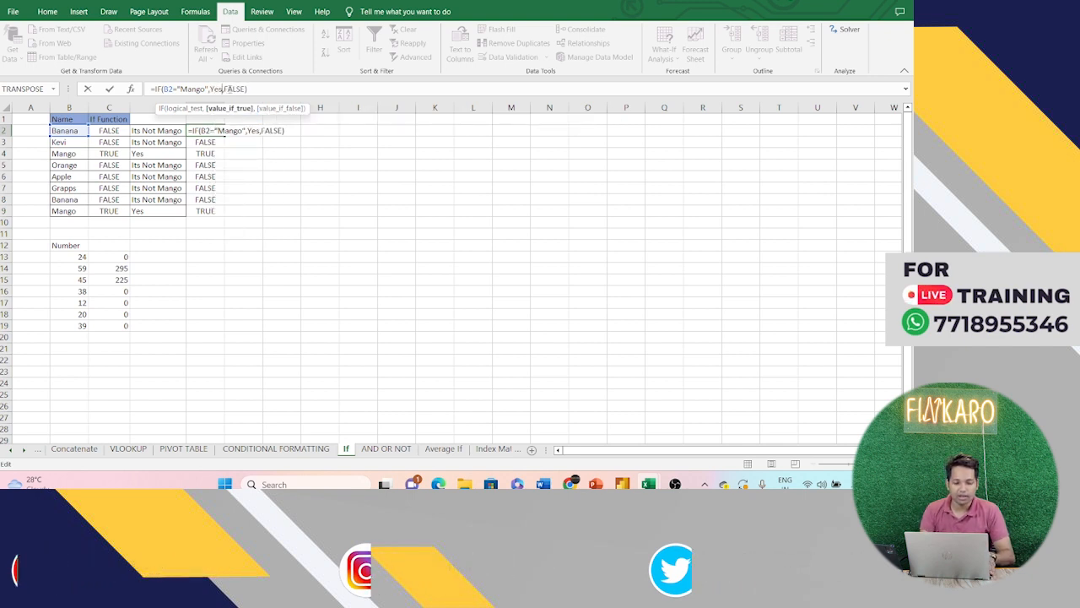
{"action": "key", "text": "BackSpace"}
{"action": "key", "text": "BackSpace"}
{"action": "key", "text": "BackSpace"}
{"action": "type", "text": "Ye Mango"}
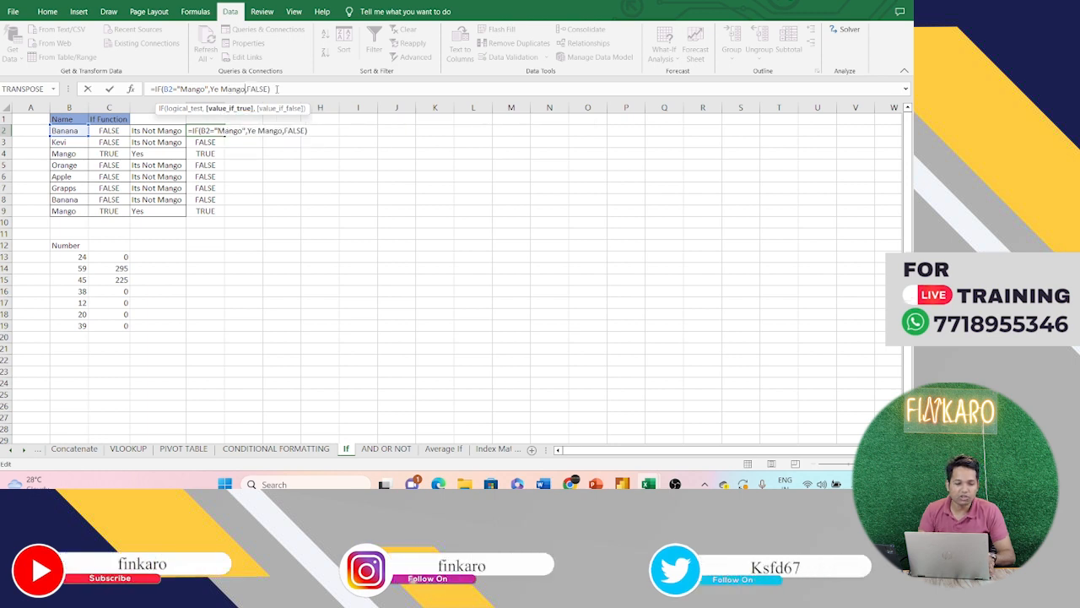
Step: Replace the value if false in the E2 formula with the unquoted text Ye Mango Nahi Hai
{"action": "left_click", "coordinate": [269, 90]}
{"action": "key", "text": "BackSpace"}
{"action": "key", "text": "BackSpace"}
{"action": "key", "text": "BackSpace"}
{"action": "key", "text": "BackSpace"}
{"action": "key", "text": "BackSpace"}
{"action": "type", "text": "Ye Mango"}
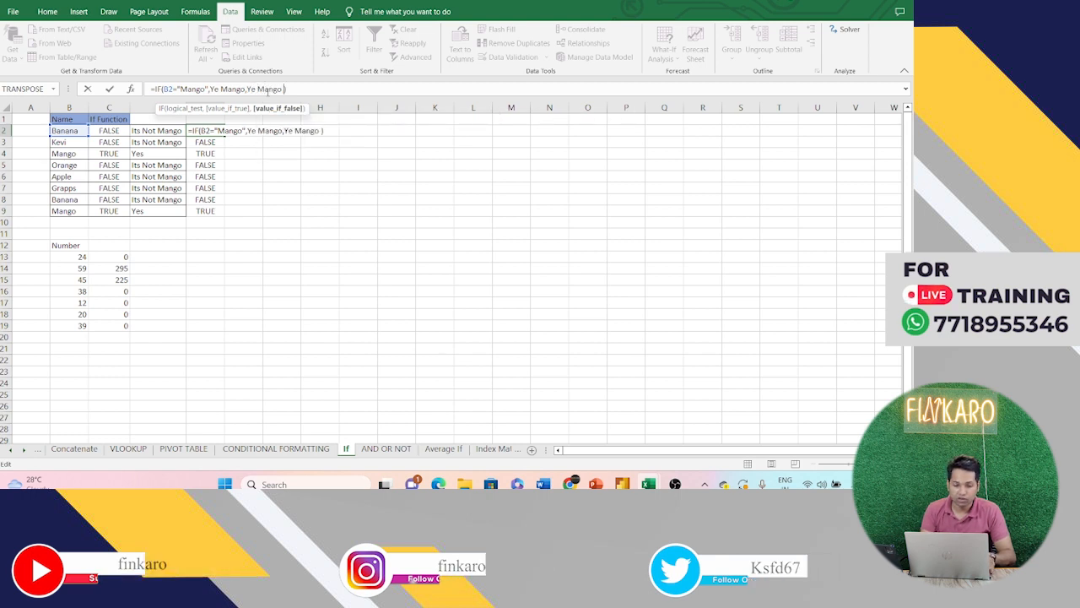
{"action": "type", "text": " Nahi Hai"}
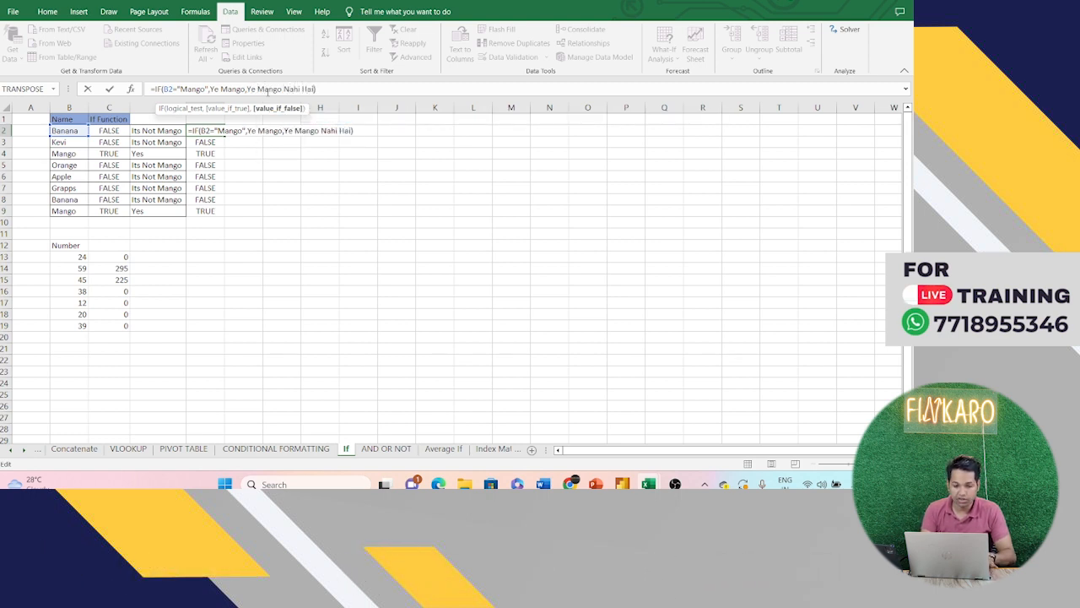
{"action": "key", "text": "Return"}
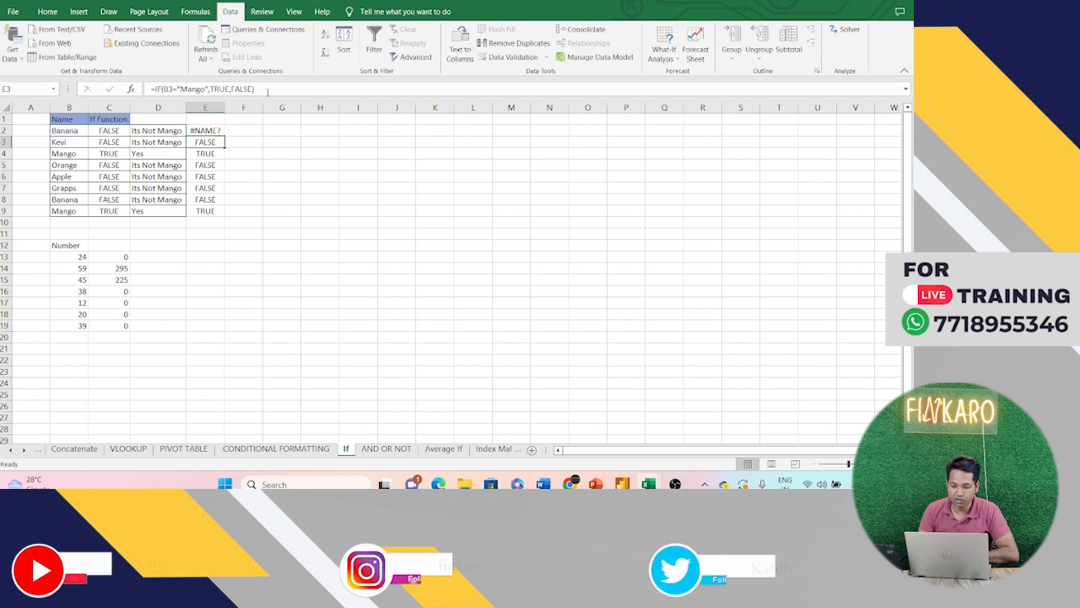
Step: Enclose the value if true, Ye Mango, in double quotes in the E2 formula
{"action": "left_click", "coordinate": [211, 129]}
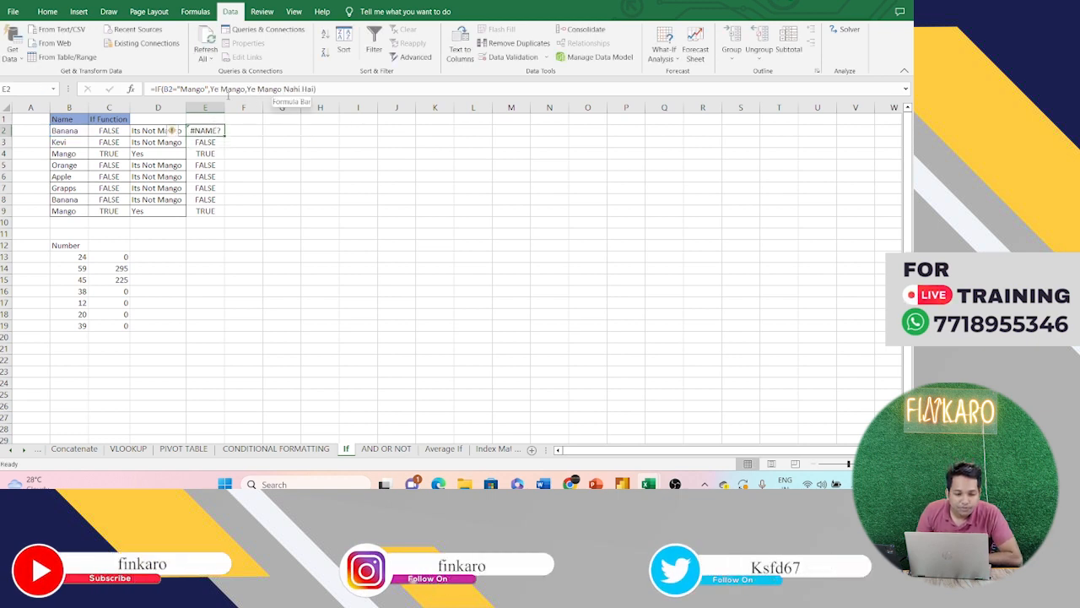
{"action": "left_click", "coordinate": [172, 130]}
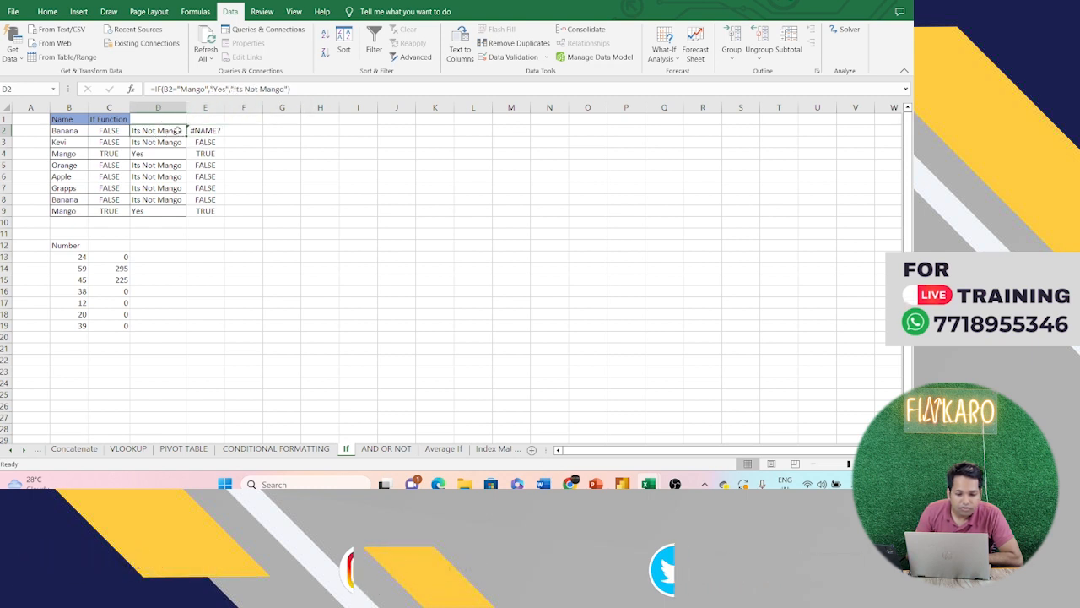
{"action": "left_click", "coordinate": [195, 131]}
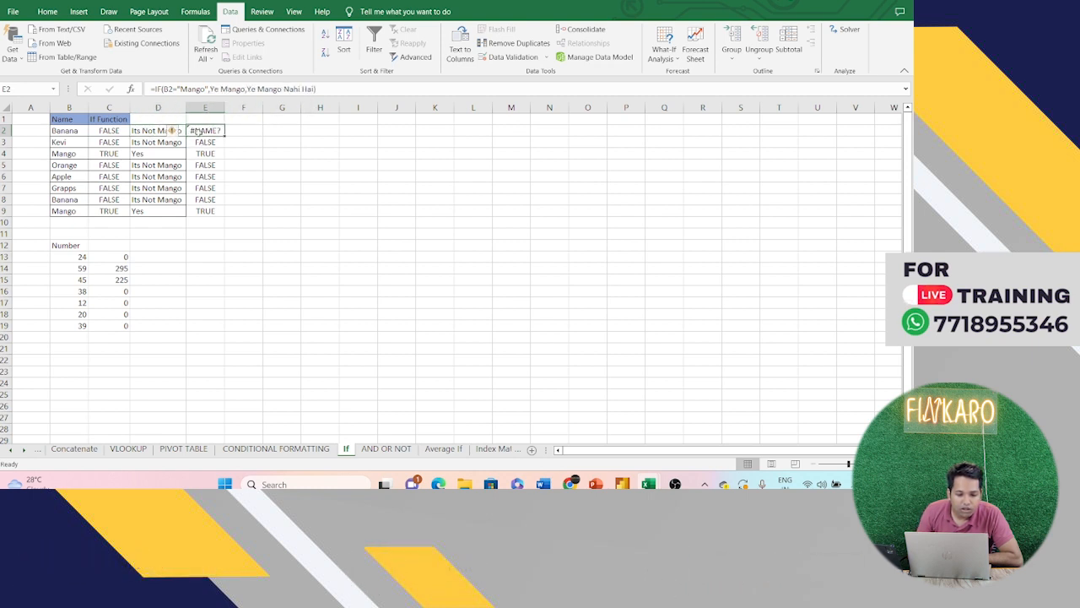
{"action": "left_click", "coordinate": [236, 89]}
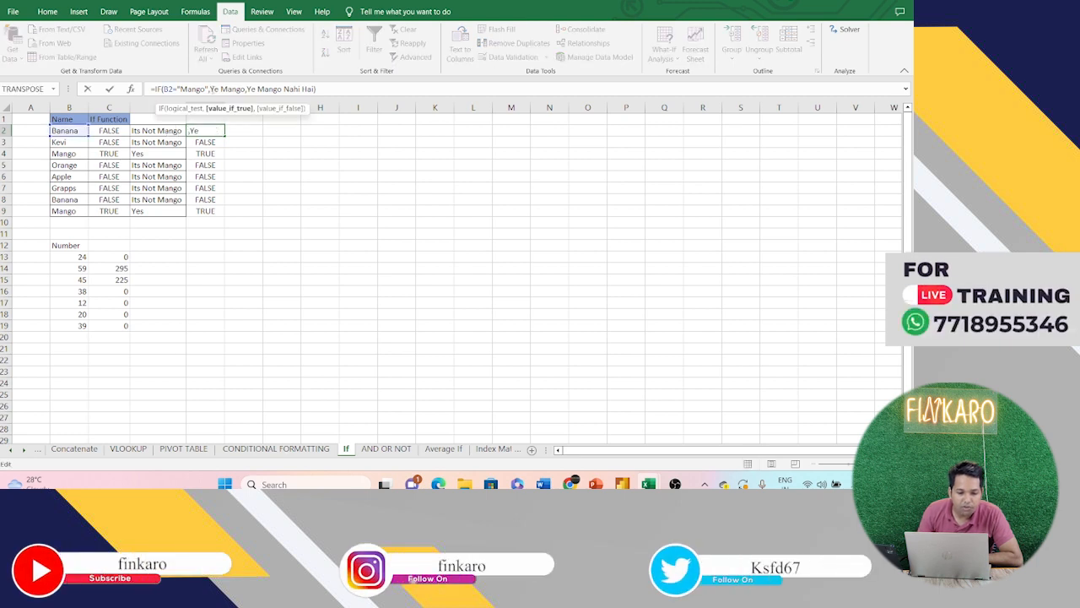
{"action": "left_click", "coordinate": [210, 90]}
{"action": "type", "text": "\","}
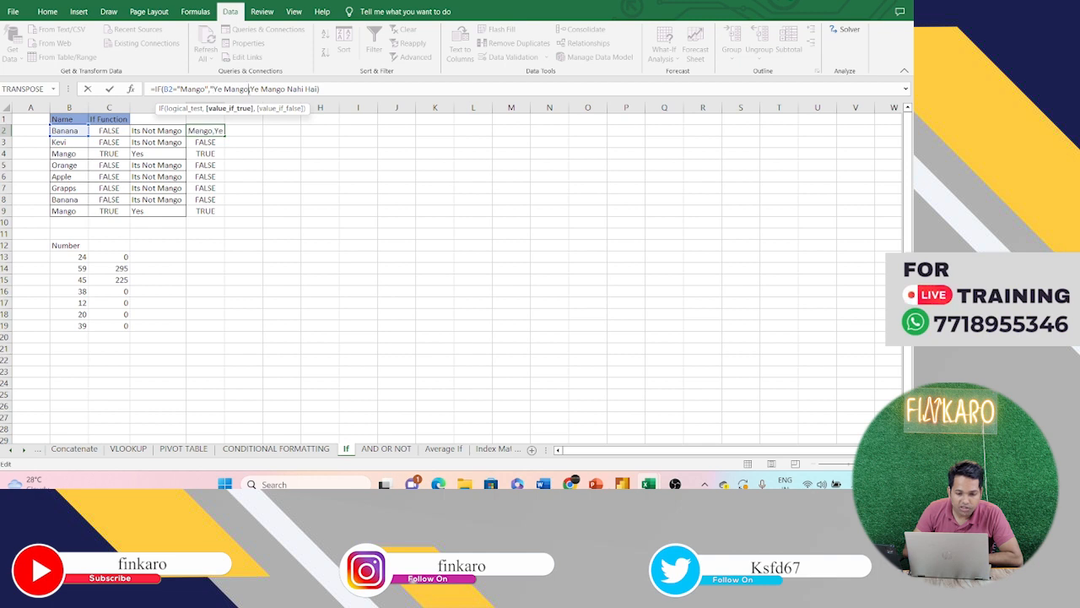
{"action": "type", "text": "\""}
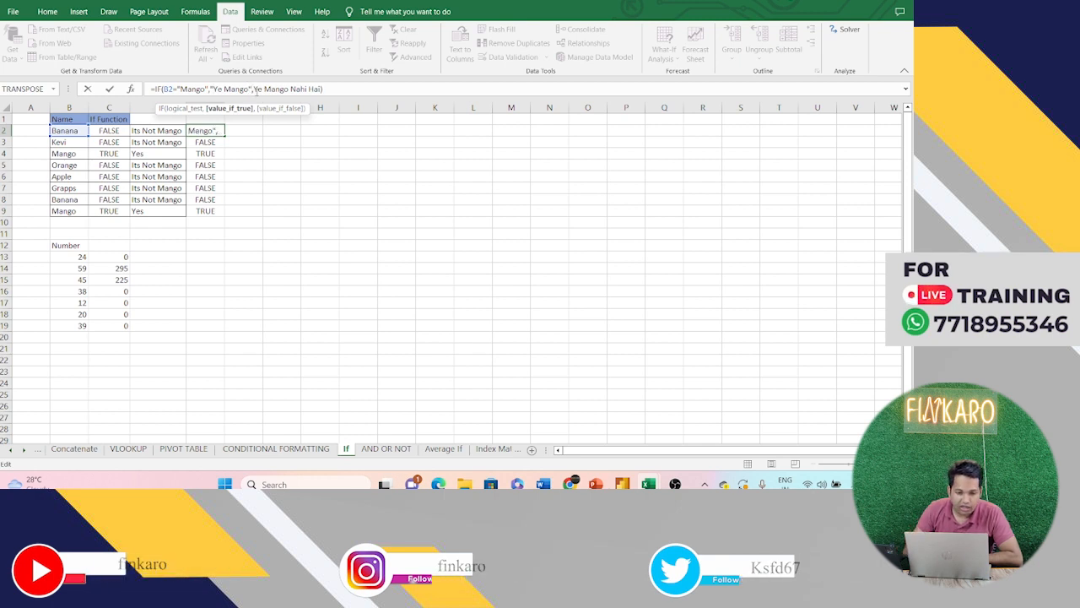
Step: Enclose the value if false, Ye Mango Nahi Hai, in double quotes in E2 and fill the formula down to E9
{"action": "left_click", "coordinate": [257, 89]}
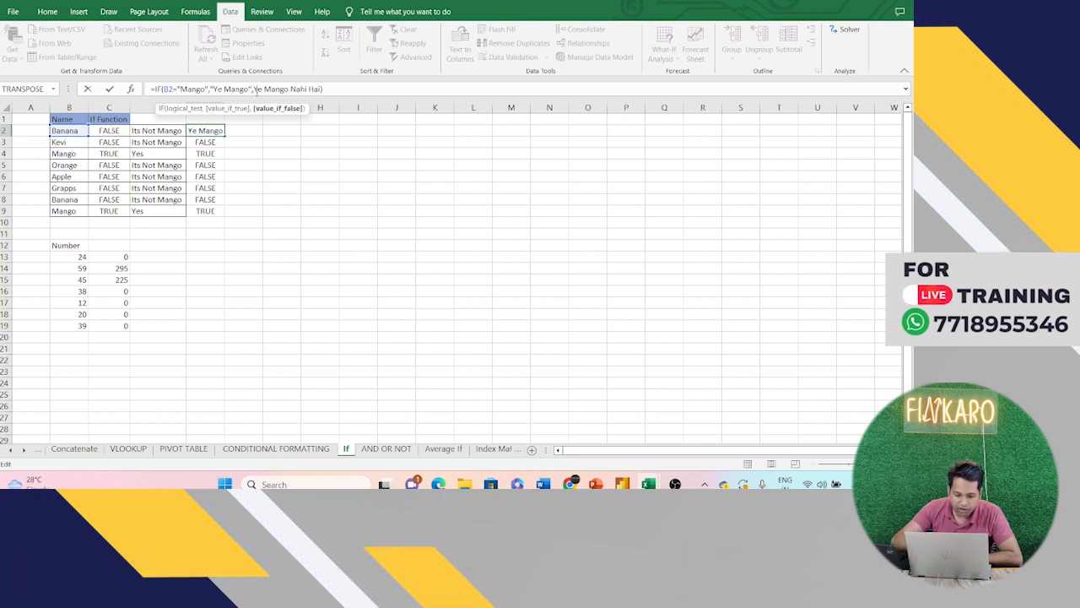
{"action": "type", "text": "\""}
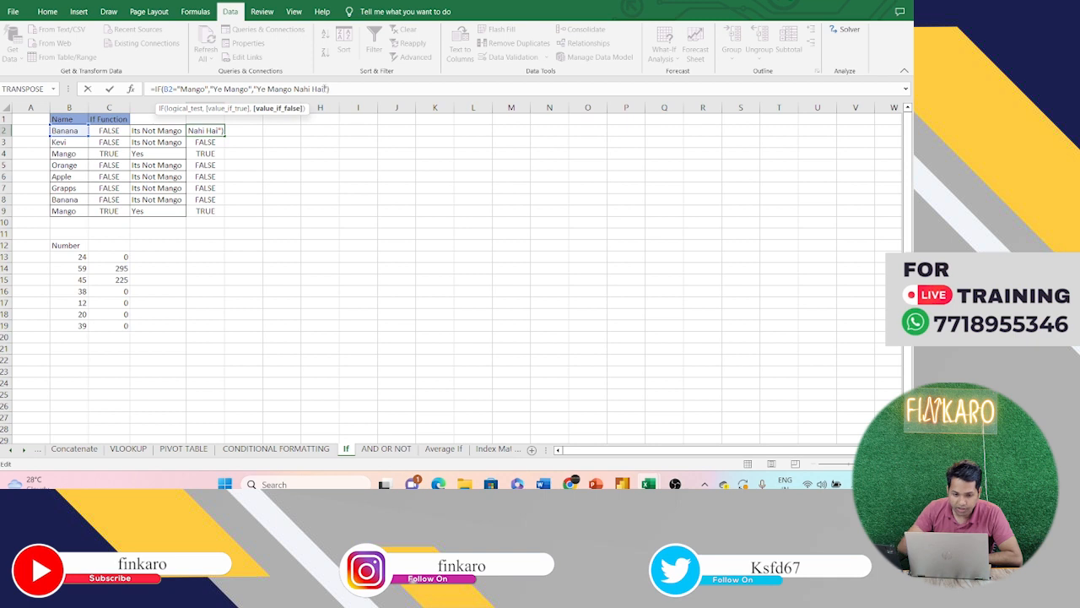
{"action": "key", "text": "Return"}
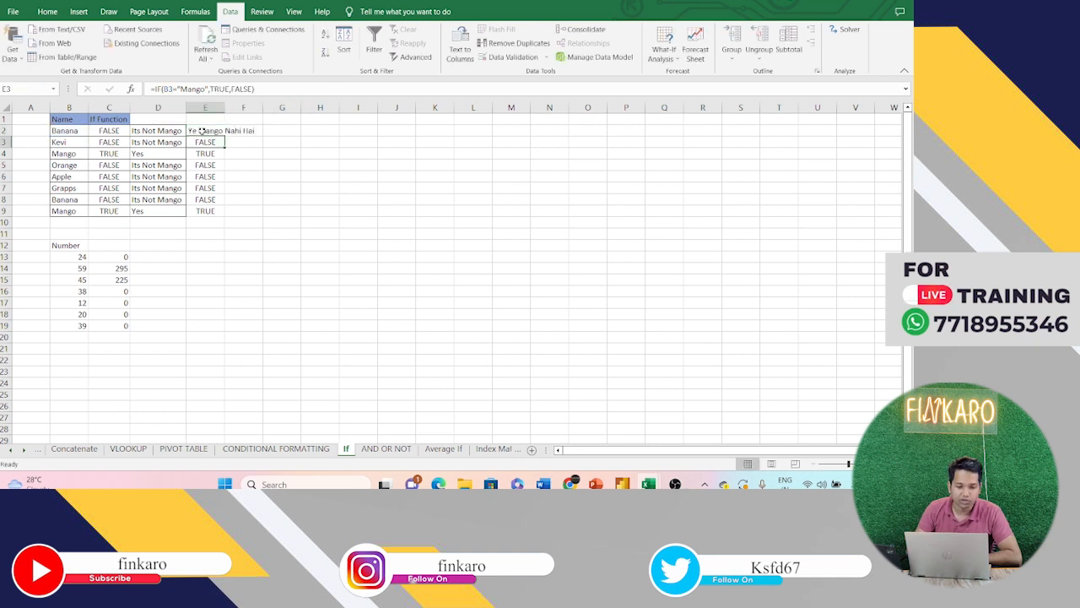
{"action": "left_click", "coordinate": [203, 131]}
{"action": "double_click", "coordinate": [224, 136]}
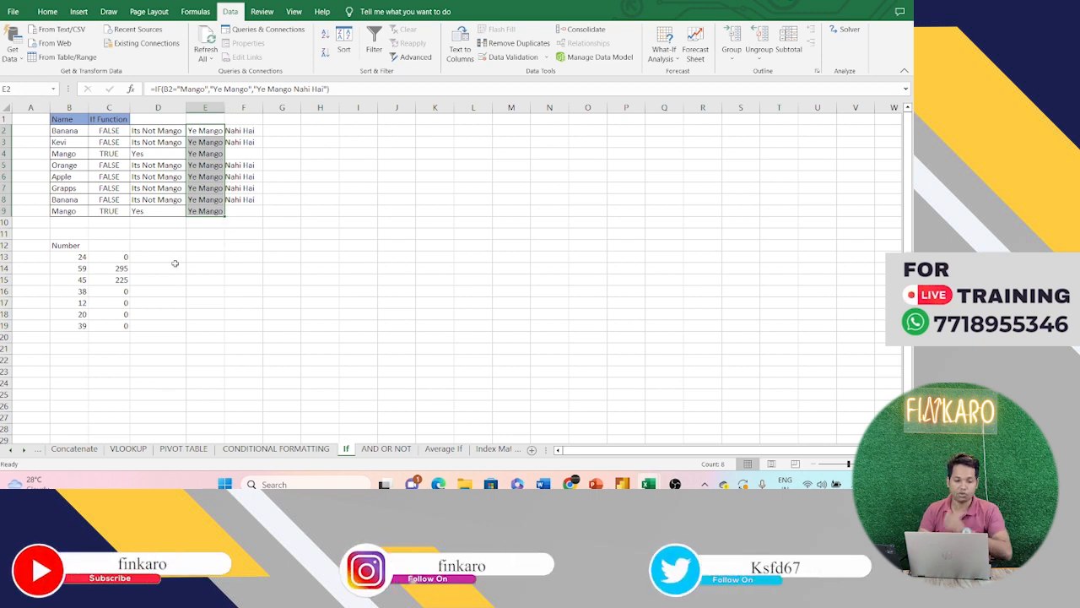
Step: Start an IF formula in D13 with the logical test B13>50
{"action": "left_click", "coordinate": [121, 255]}
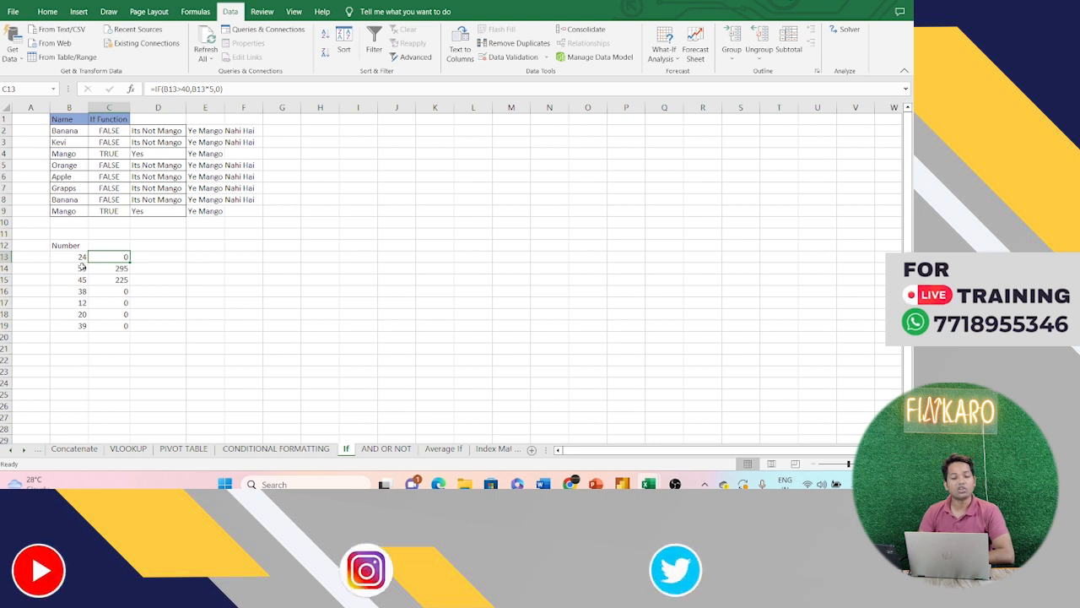
{"action": "left_click", "coordinate": [155, 256]}
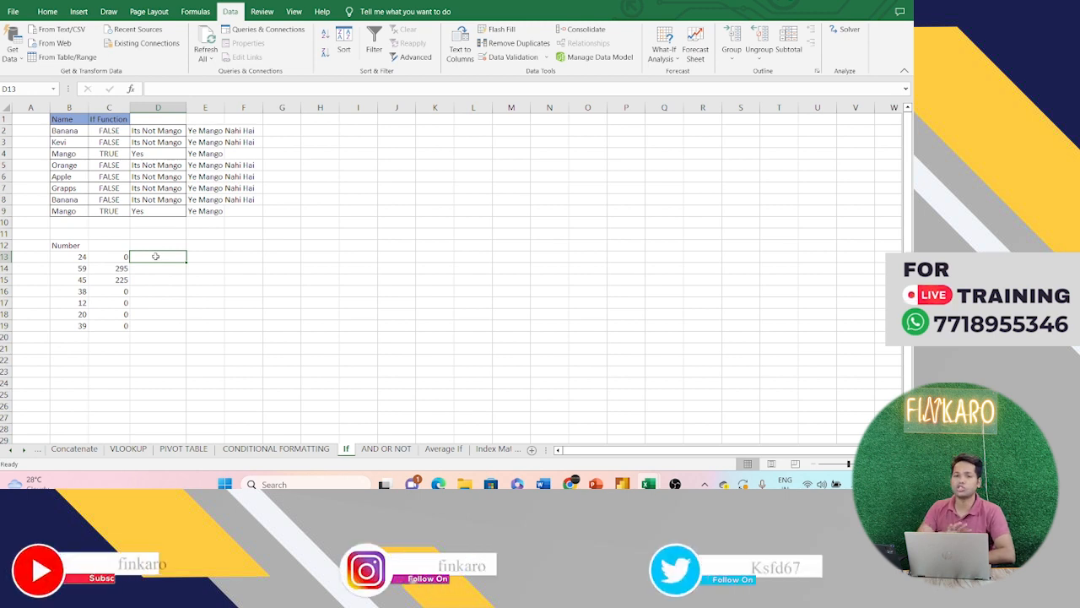
{"action": "left_click", "coordinate": [114, 256]}
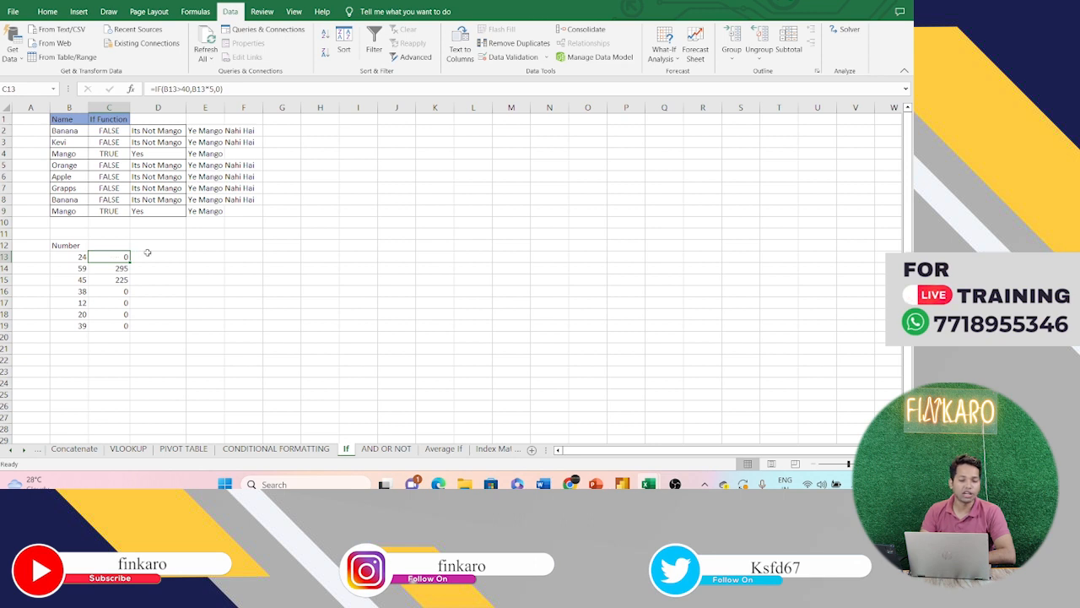
{"action": "left_click", "coordinate": [154, 256]}
{"action": "type", "text": "="}
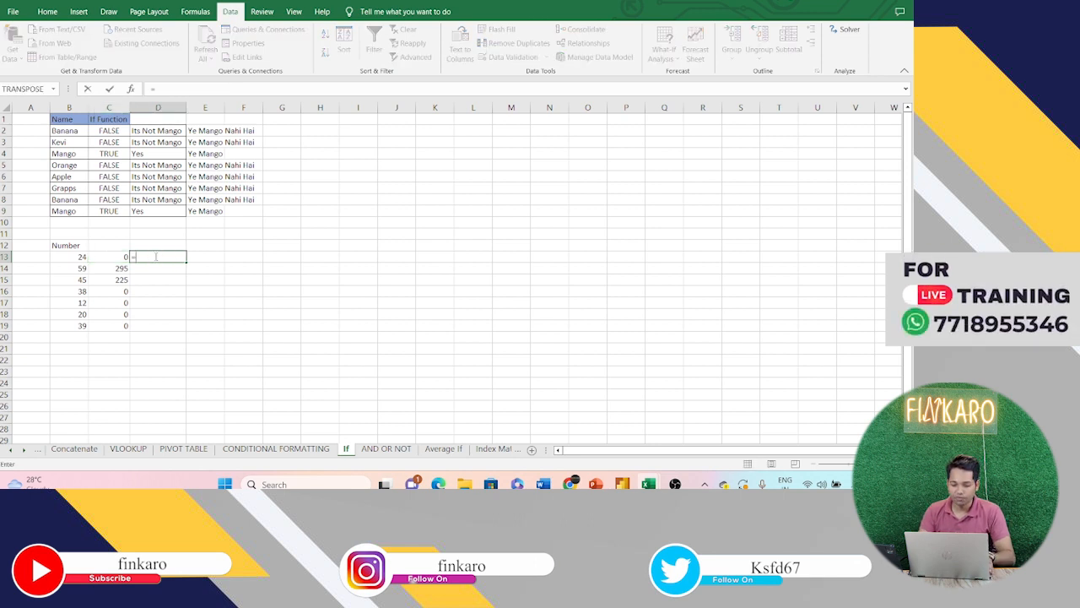
{"action": "type", "text": "if"}
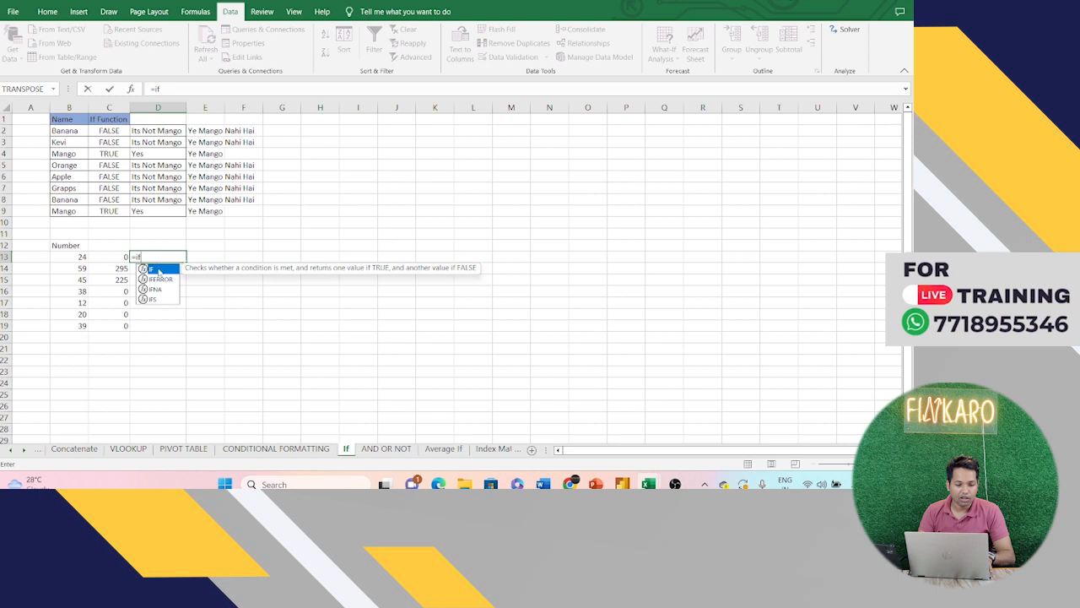
{"action": "double_click", "coordinate": [159, 271]}
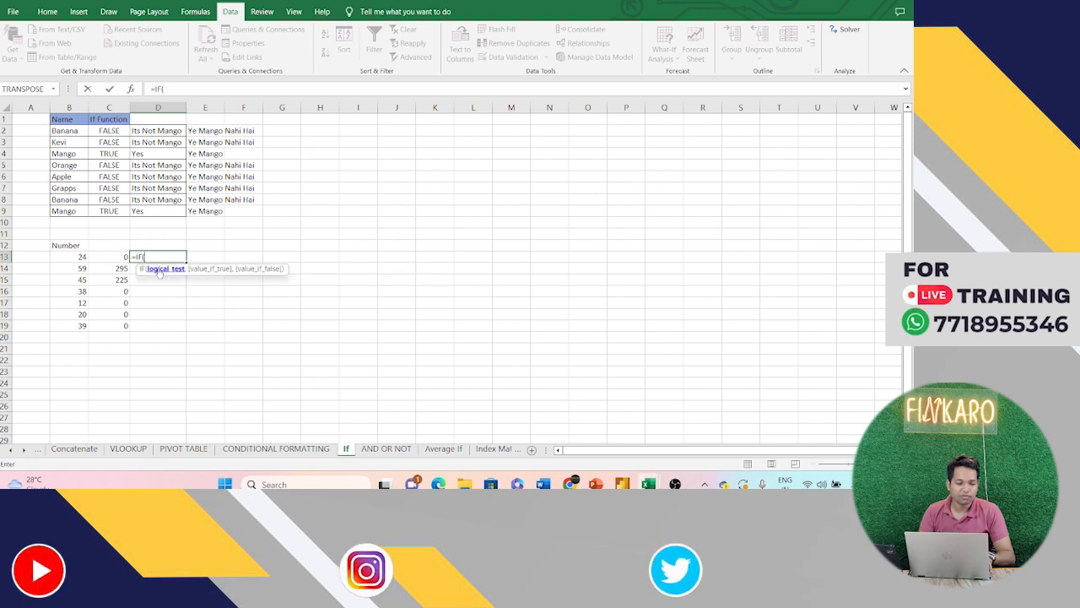
{"action": "left_click", "coordinate": [82, 257]}
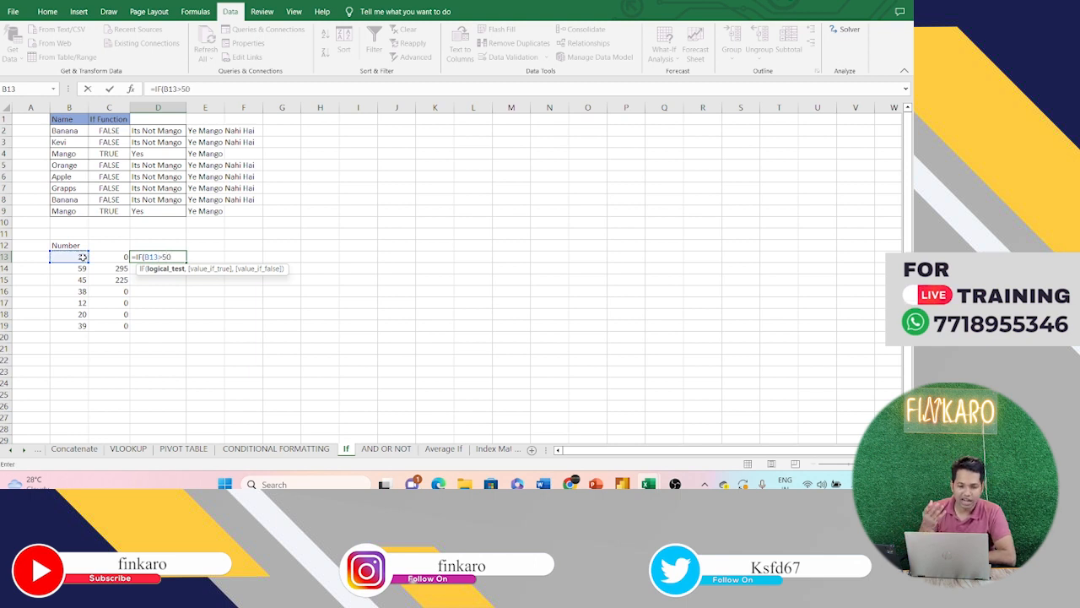
{"action": "type", "text": ","}
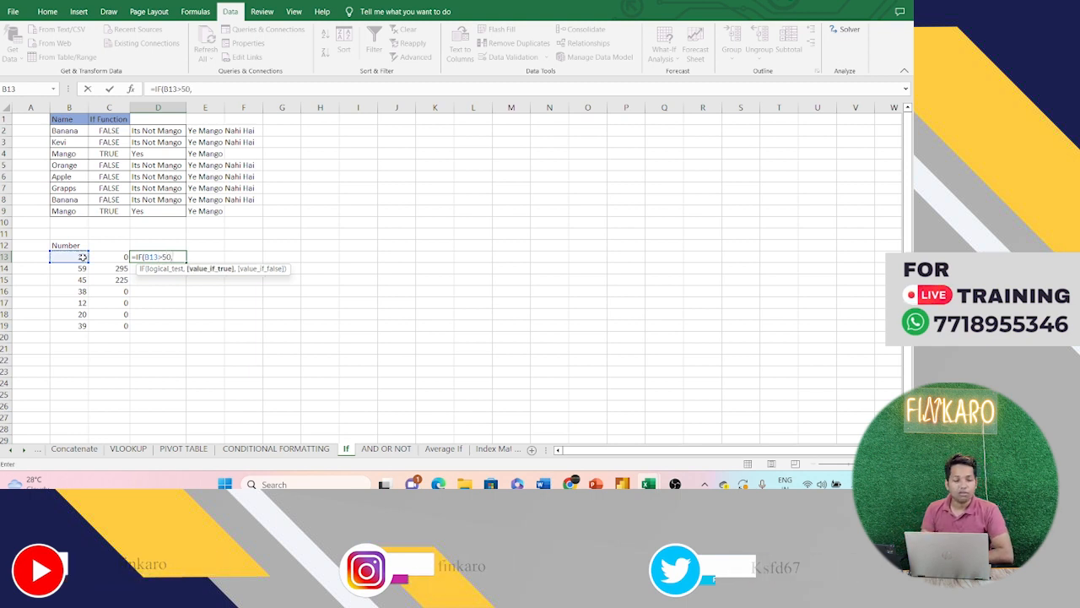
Step: Complete the D13 formula with B13*0.5 as the value if true and 0 as the value if false
{"action": "left_click", "coordinate": [80, 255]}
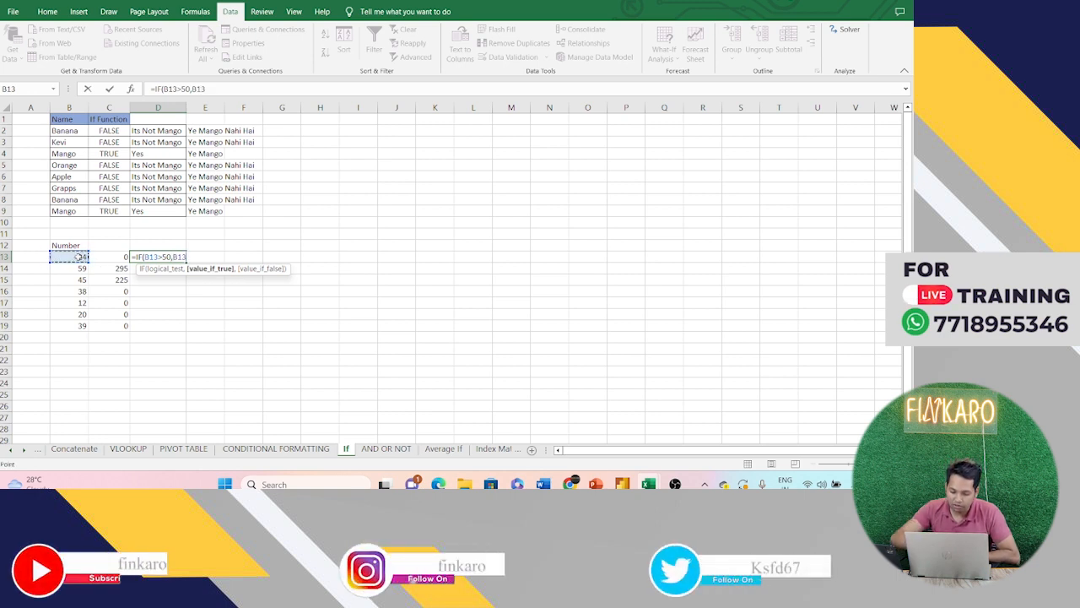
{"action": "type", "text": "*"}
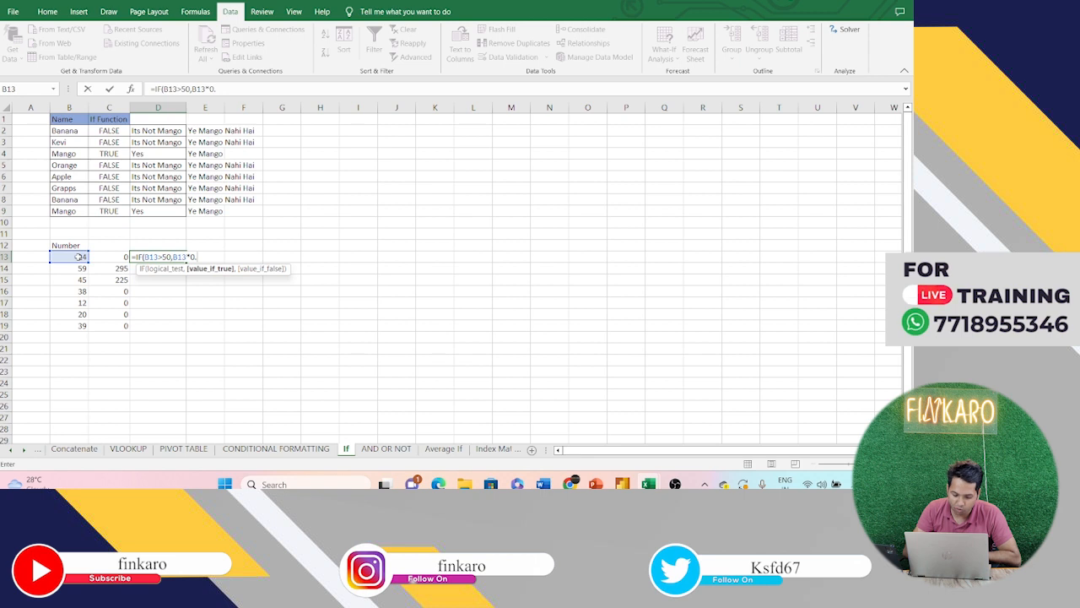
{"action": "type", "text": "0.5,0"}
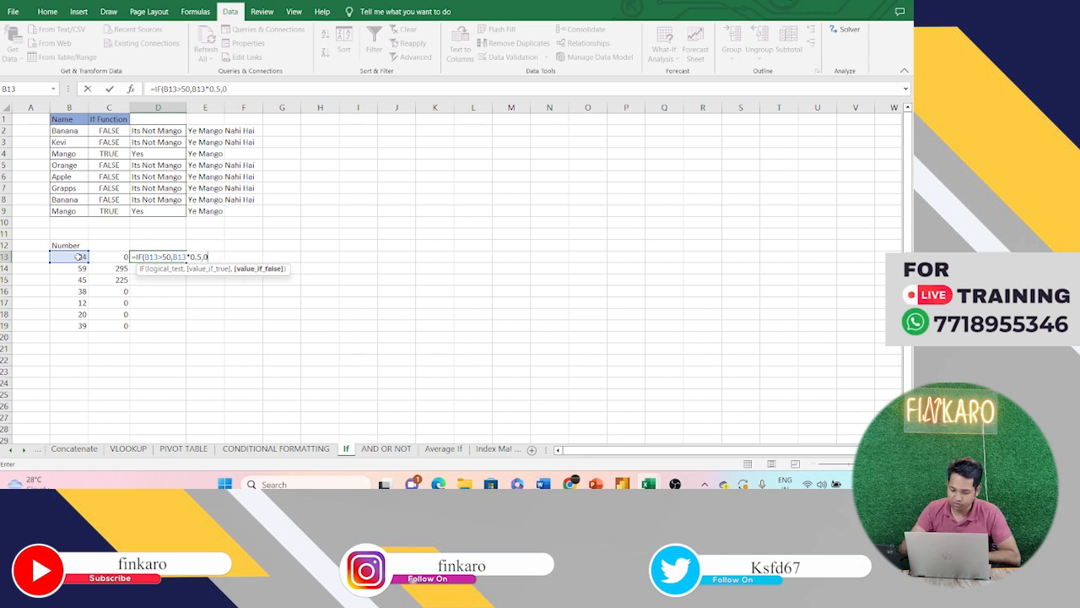
{"action": "type", "text": ")"}
{"action": "key", "text": "Return"}
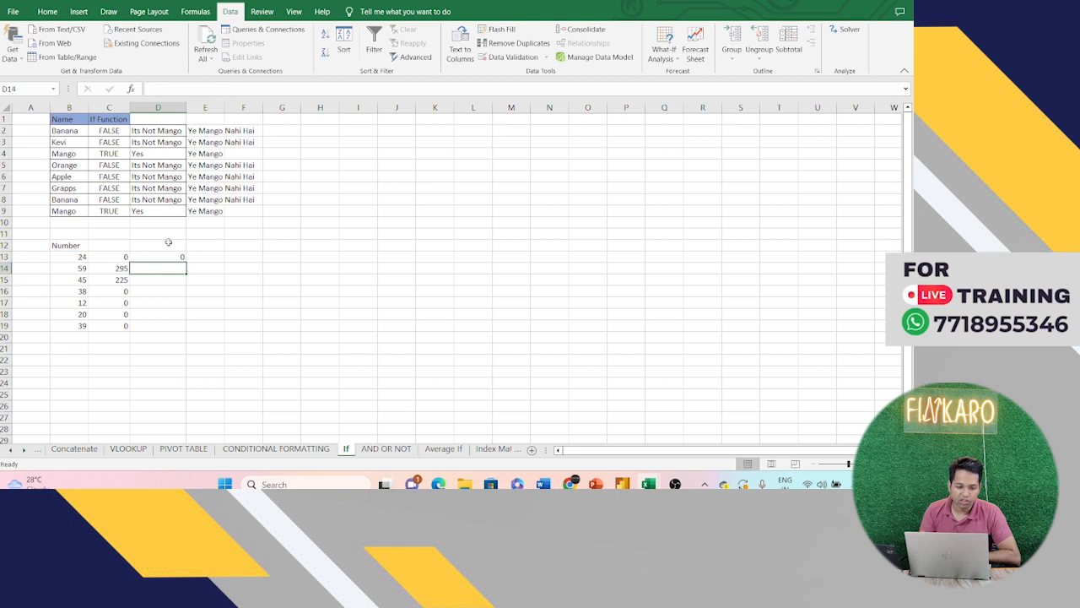
Step: Fill the D13 formula down to D19 and inspect the copied formula in D14
{"action": "left_click", "coordinate": [157, 258]}
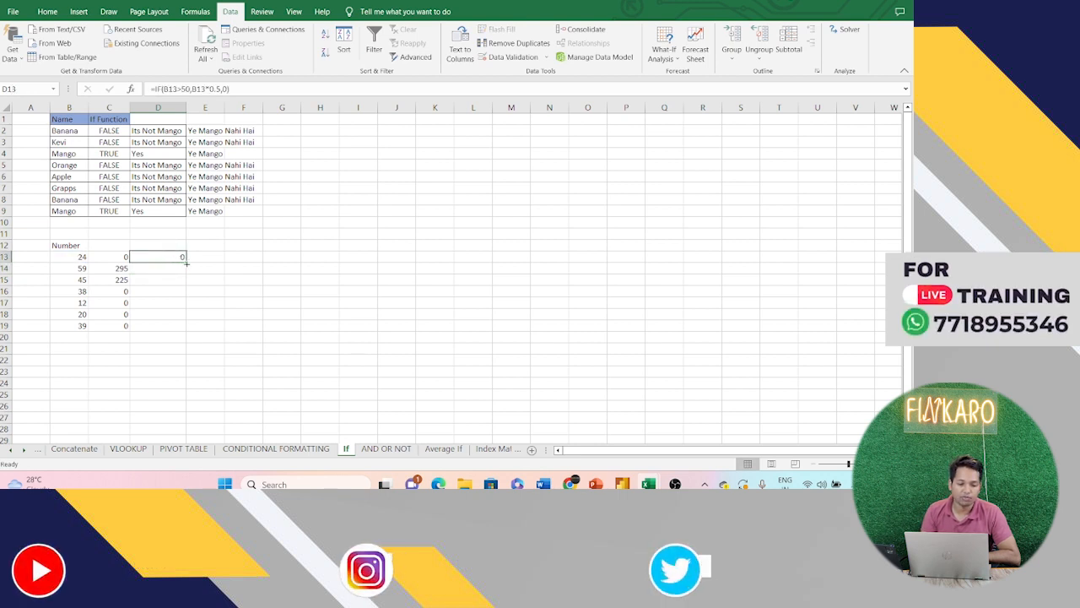
{"action": "double_click", "coordinate": [188, 263]}
{"action": "left_click", "coordinate": [167, 269]}
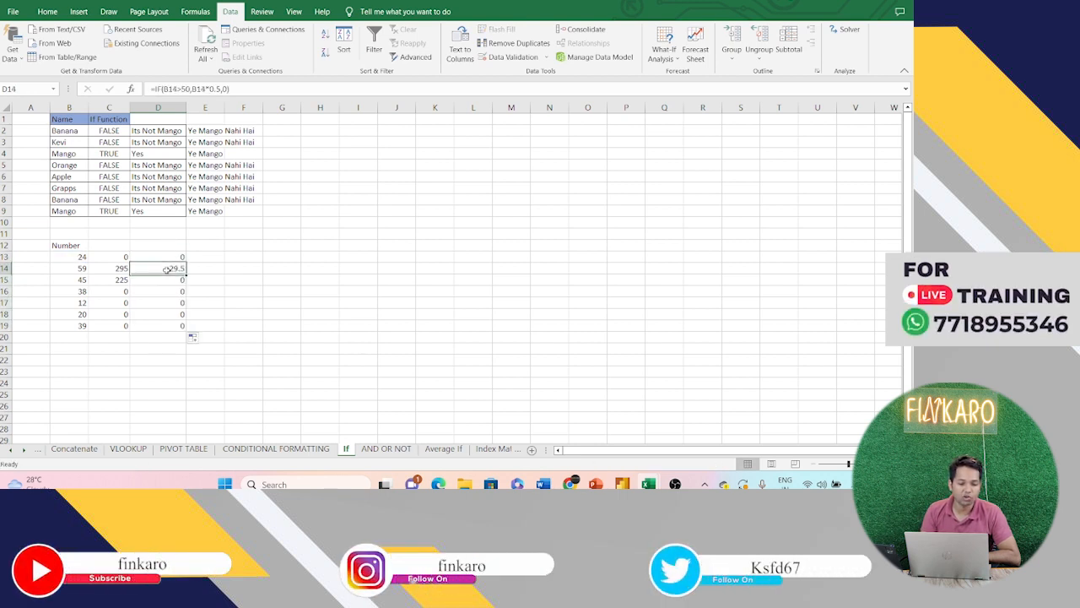